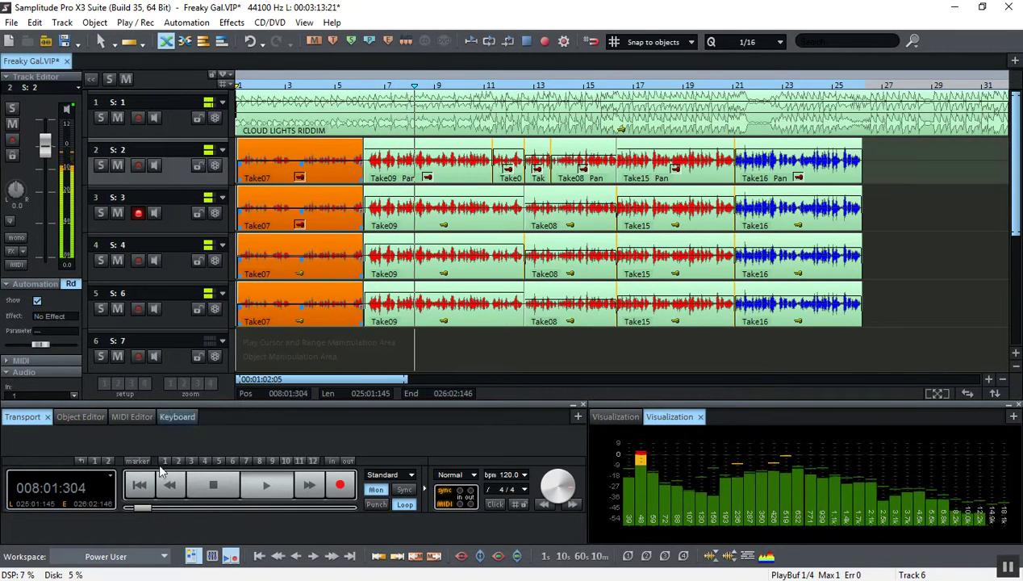
Set the RVerb Stereo plug-in on AUX 1 to a predelay of 81.9 and early reflections of -24.6, then minimize the mixer.
key("m")
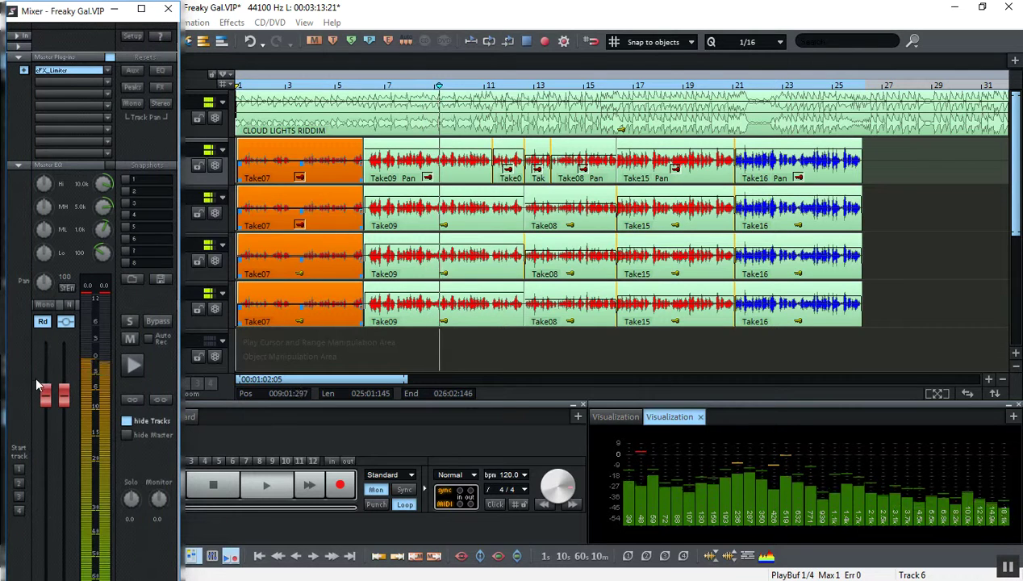
left_click(141, 9)
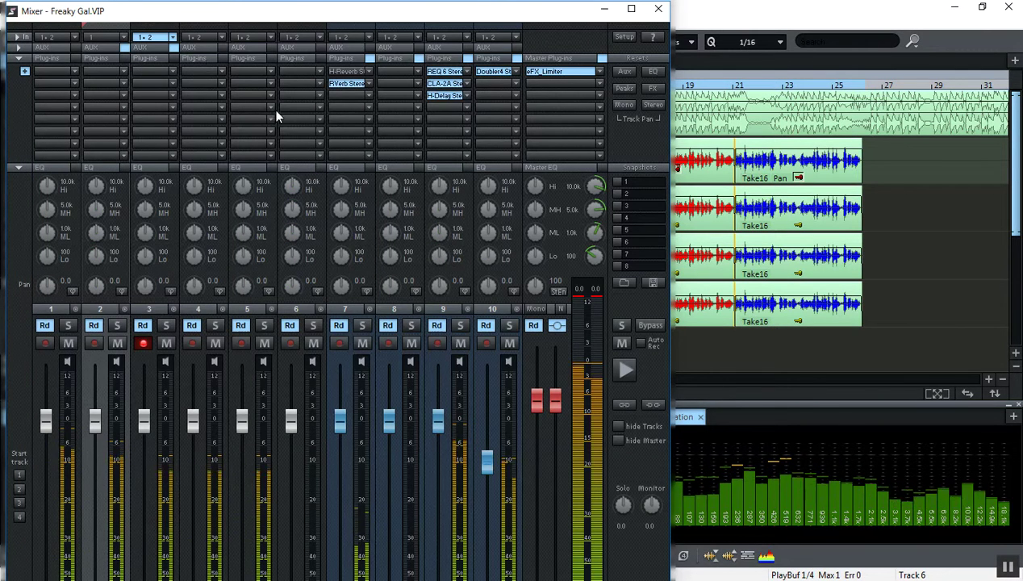
left_click(344, 83)
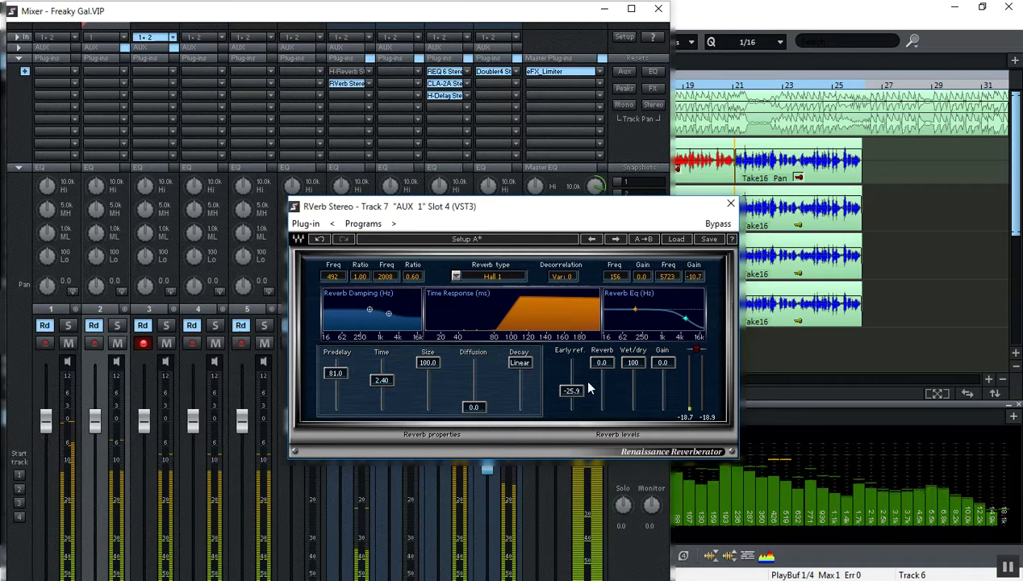
left_click_drag(568, 393, 568, 391)
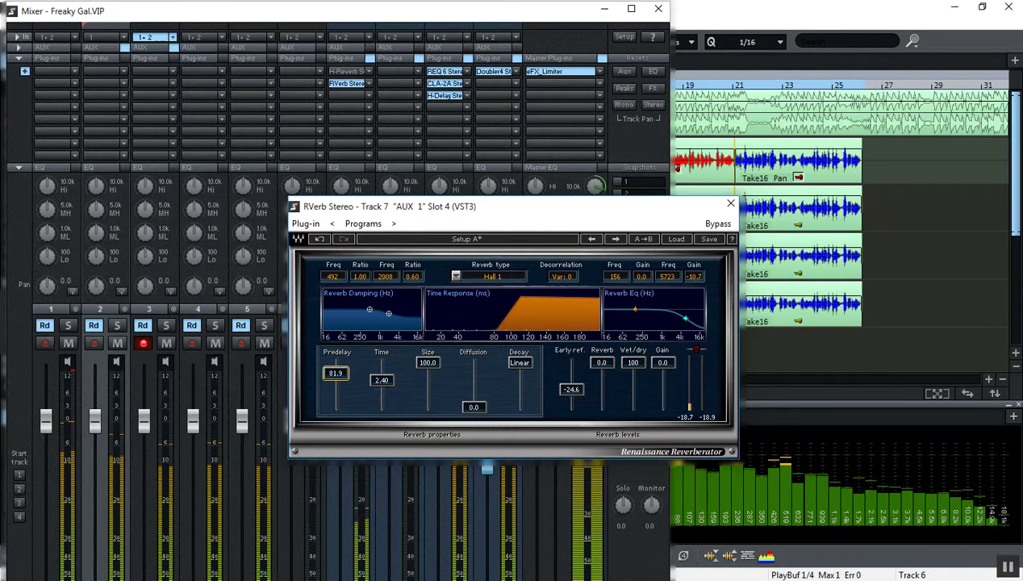
left_click(730, 205)
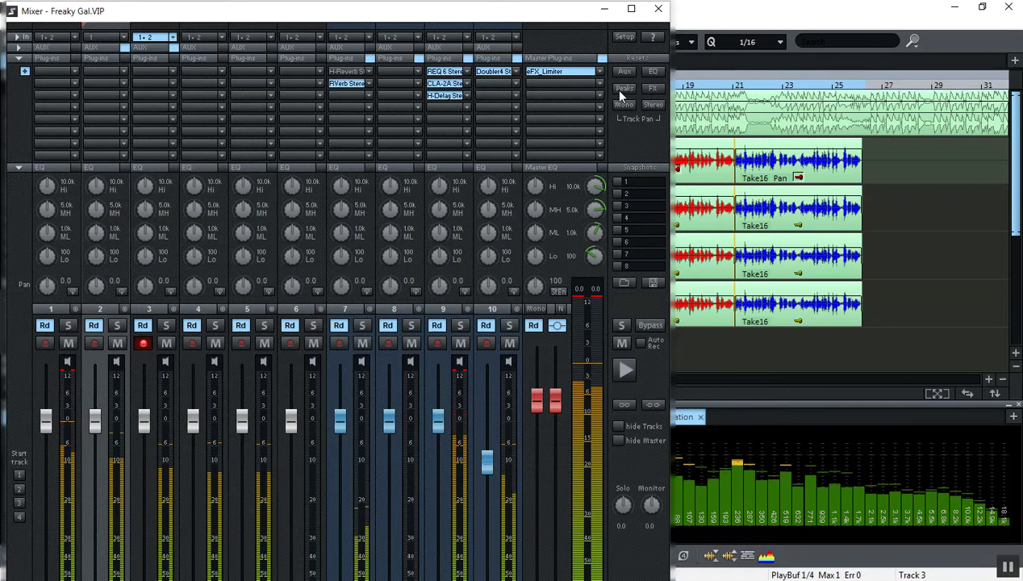
left_click(607, 10)
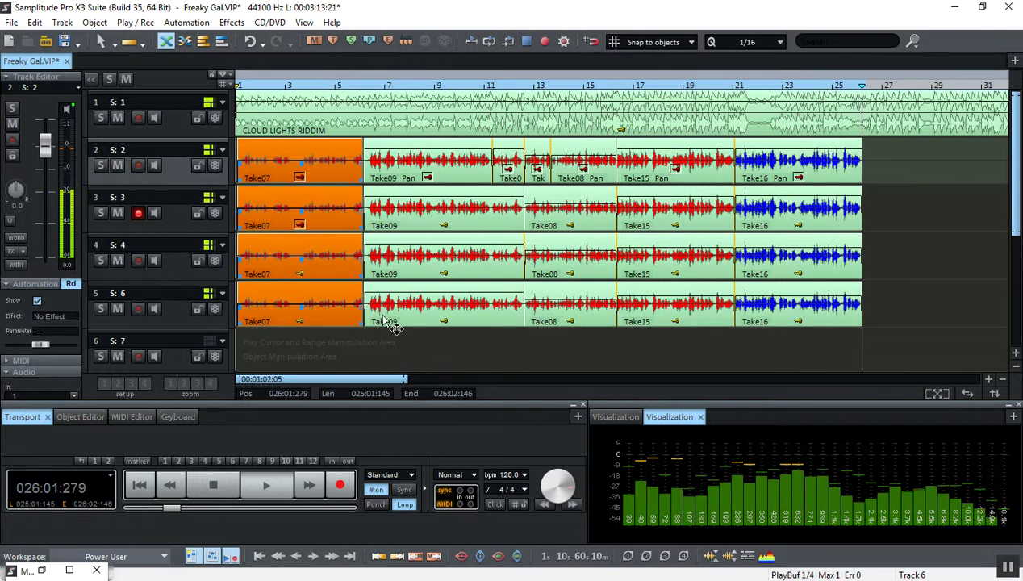
Shorten the Take07 clips on tracks 2 to 5 to end around bar 5.5, and play from about bar 4.
left_click(327, 156)
left_click_drag(360, 228, 349, 226)
left_click(321, 158)
key("space")
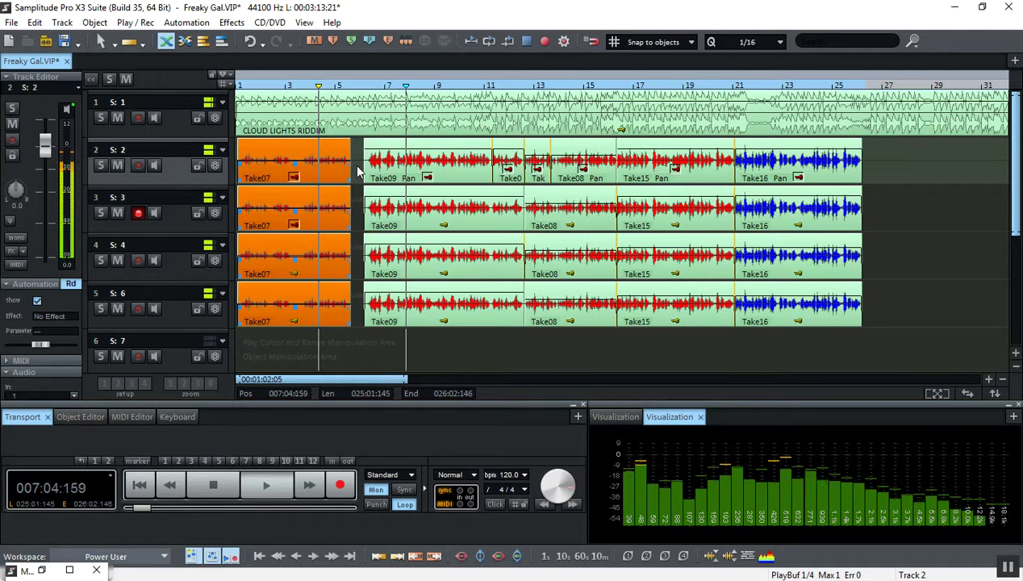
Open the H-Delay Stereo plug-in on Bus 1 from the mixer and set its Dry/Wet to 7 during playback from the start.
key("m")
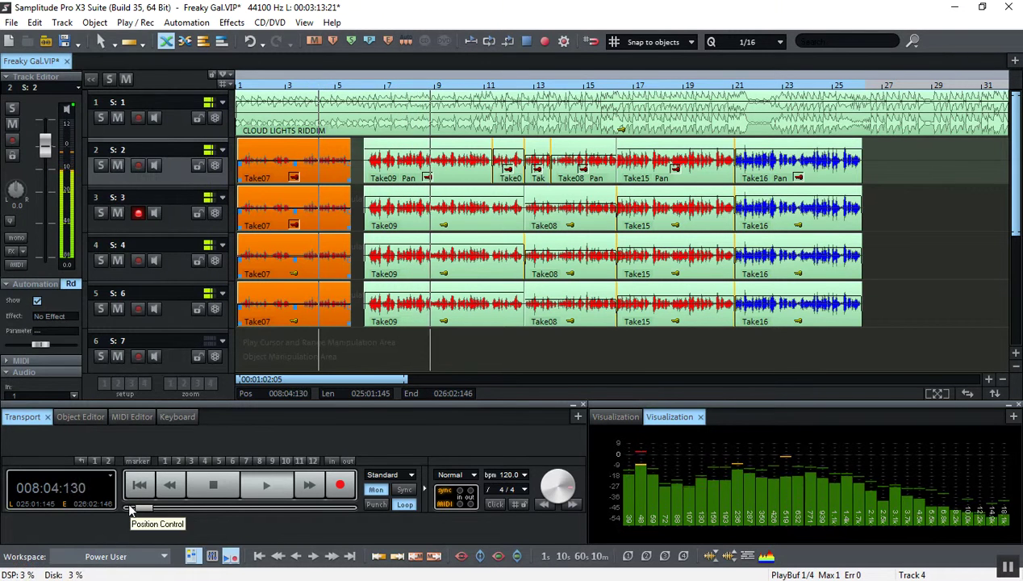
key("m")
left_click(143, 11)
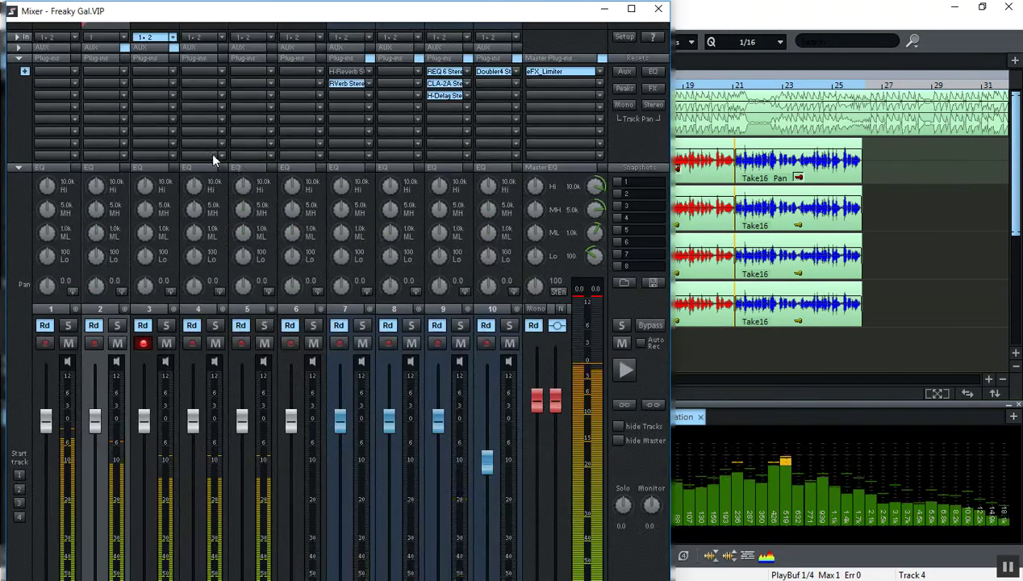
left_click(446, 95)
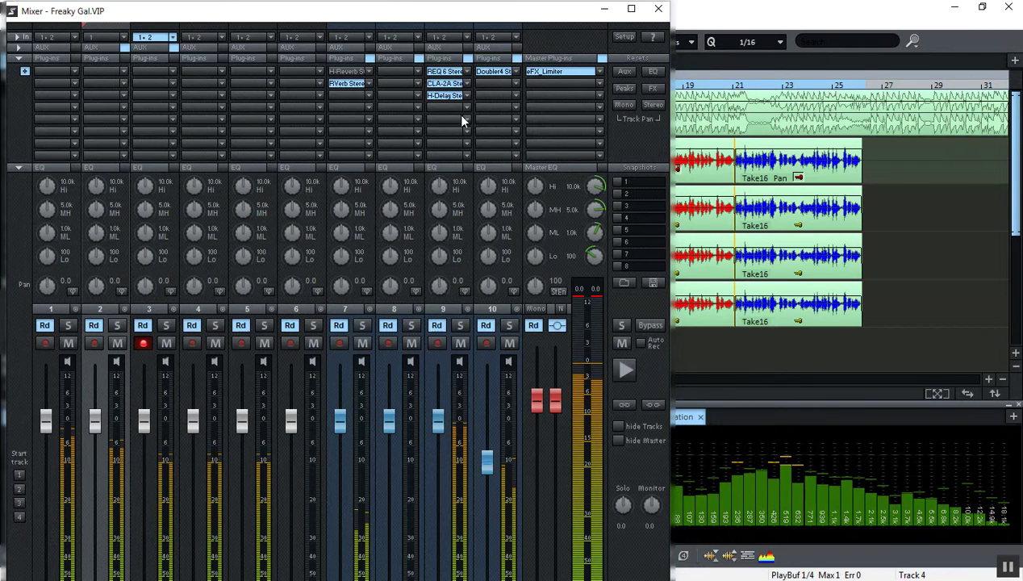
left_click(603, 9)
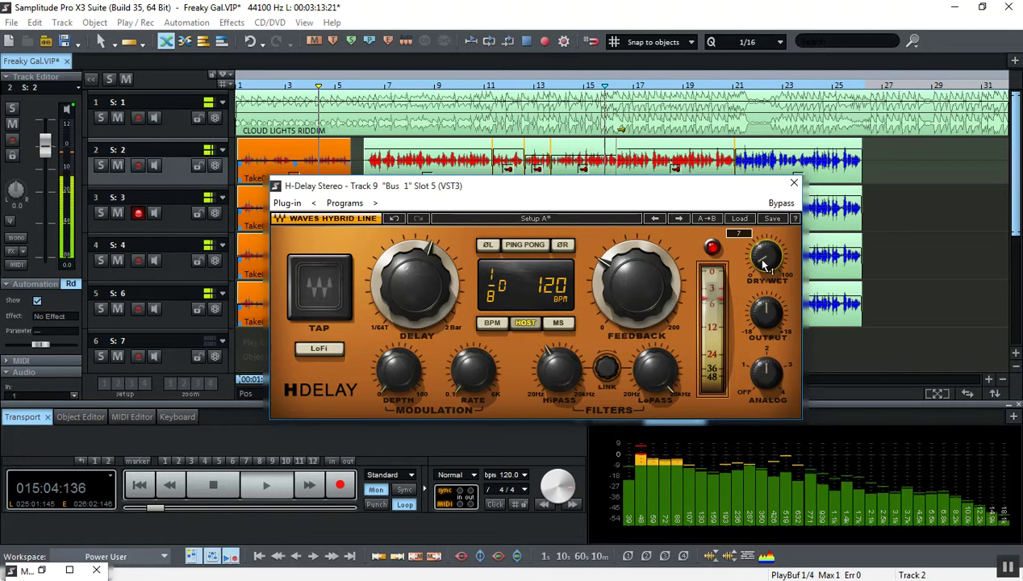
left_click(138, 481)
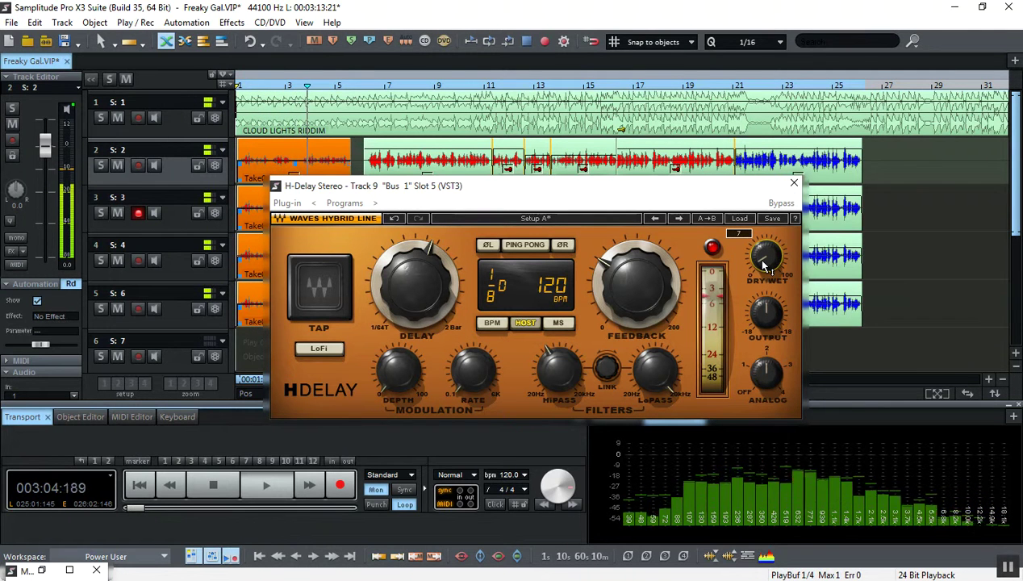
left_click_drag(760, 267, 760, 266)
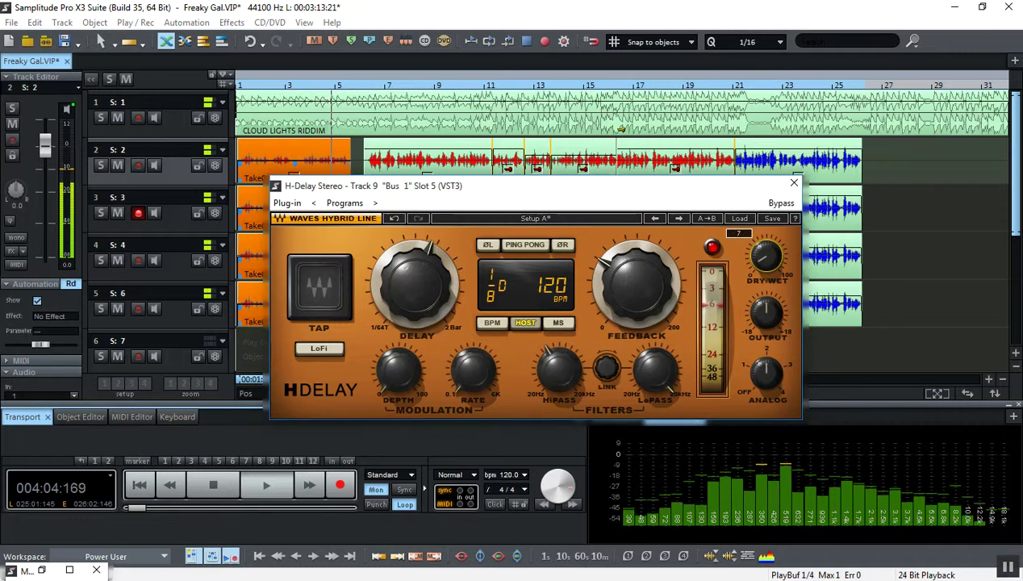
Select a range across the Take07 clips around bar 3, ending at 003:04:119, audition it and stop playback.
left_click(146, 486)
left_click_drag(332, 191, 374, 299)
left_click_drag(354, 147, 216, 312)
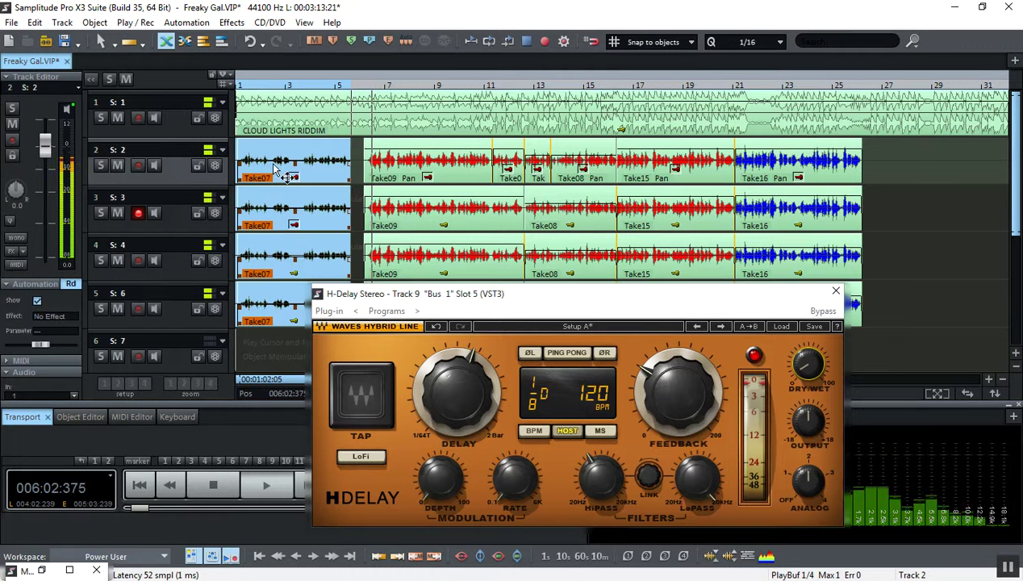
left_click(272, 171)
left_click(267, 153)
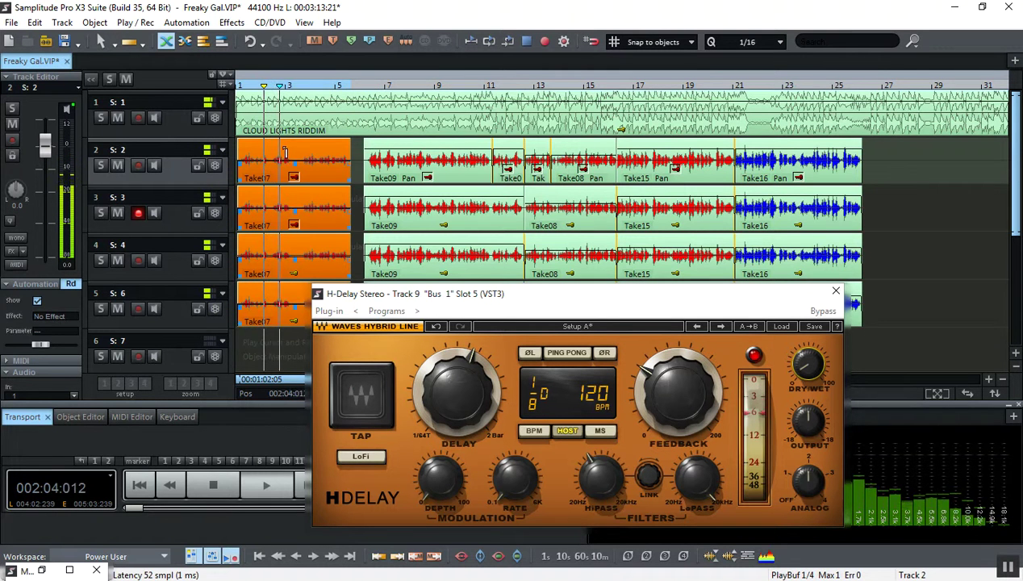
left_click_drag(286, 152, 306, 305)
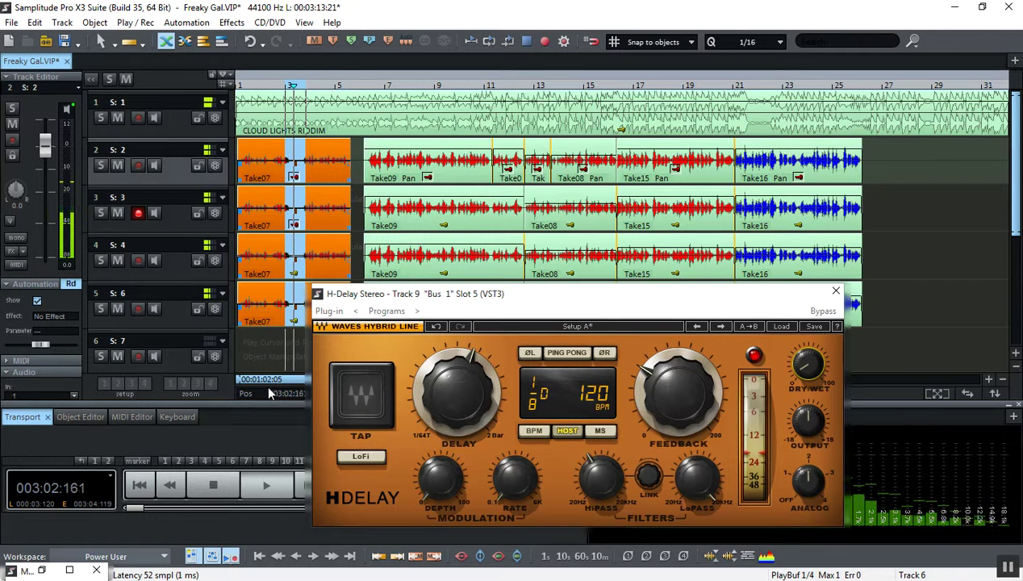
left_click(217, 485)
left_click(54, 302)
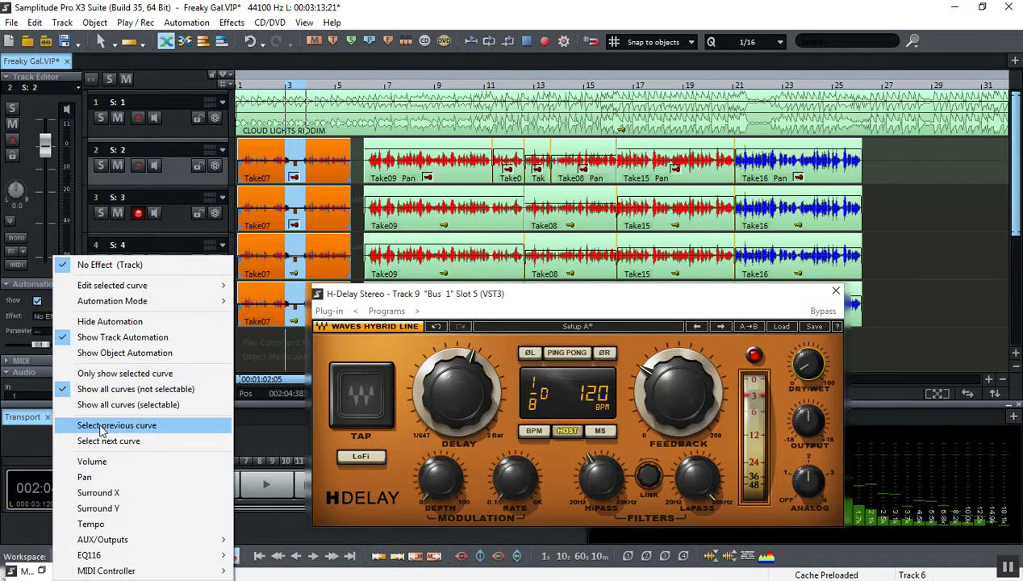
mouse_move(147, 557)
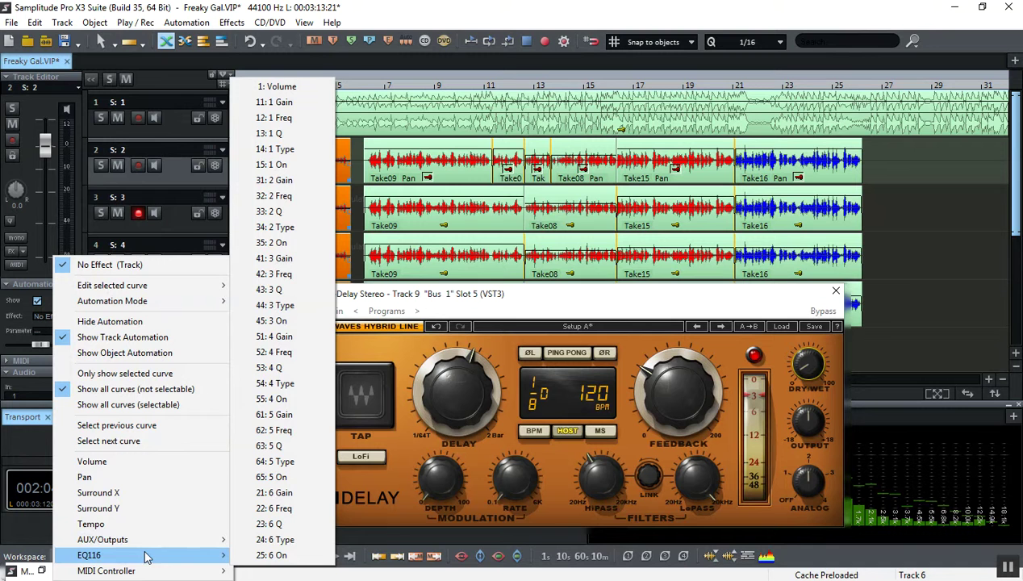
left_click(381, 14)
Show the automation curve for the H-Delay Stereo Mix parameter on the Bus 1 track.
left_click_drag(1014, 175, 987, 297)
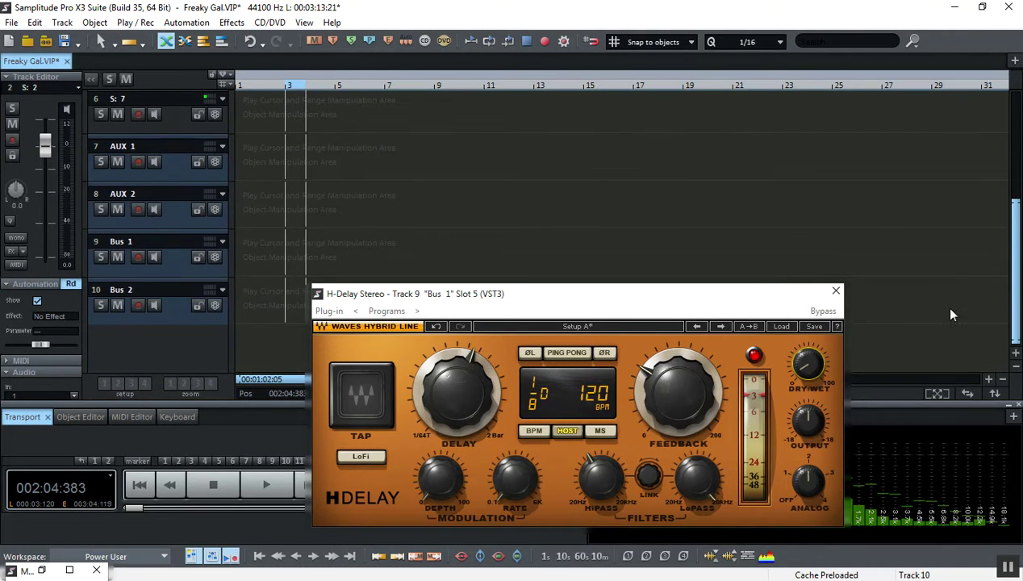
left_click(114, 313)
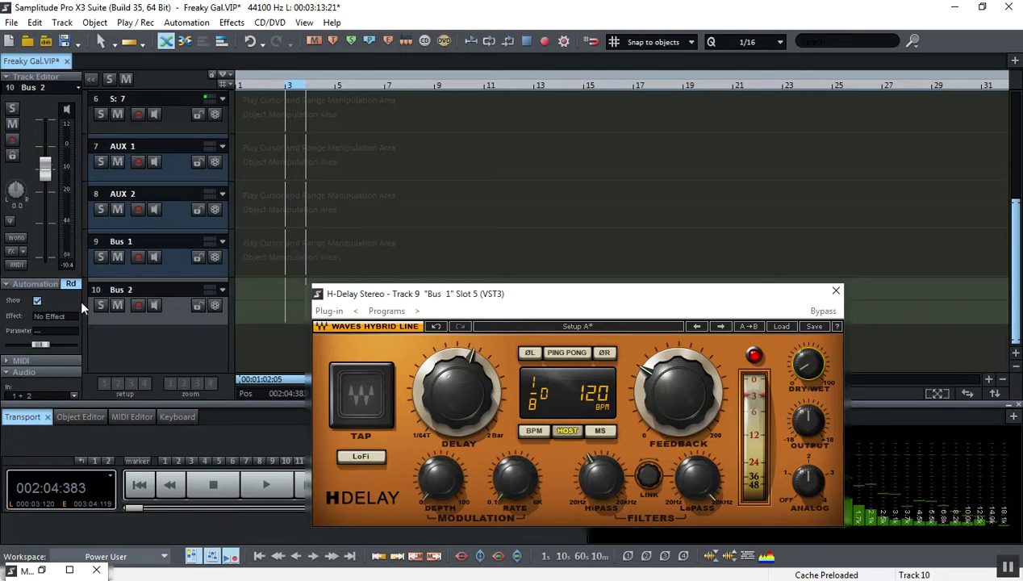
left_click(155, 274)
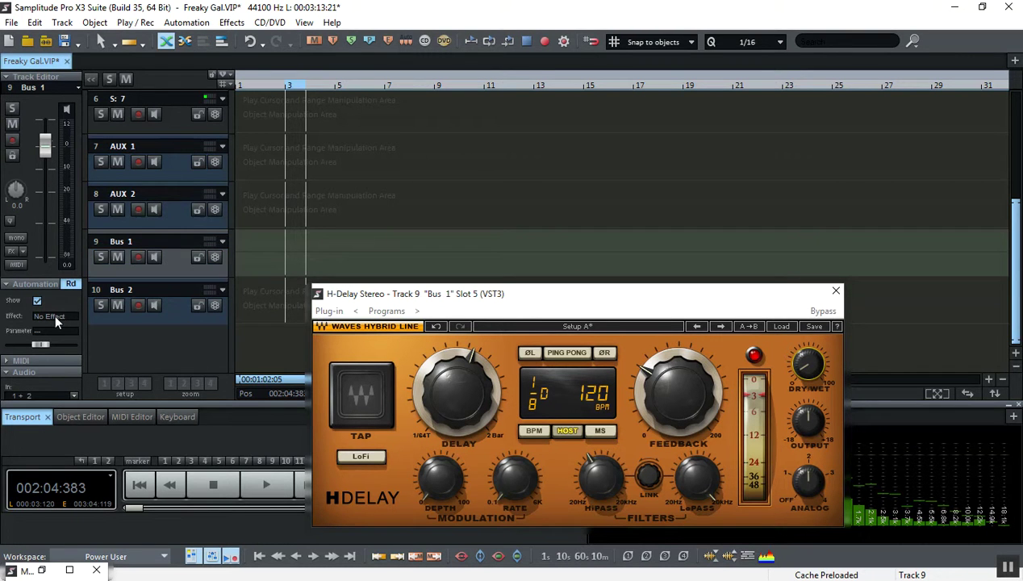
left_click(52, 314)
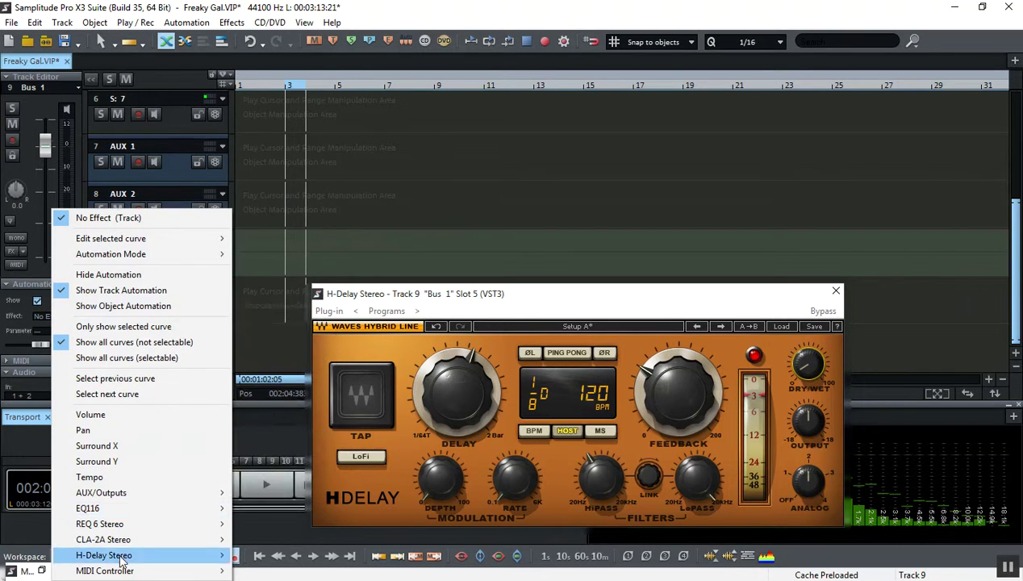
mouse_move(210, 557)
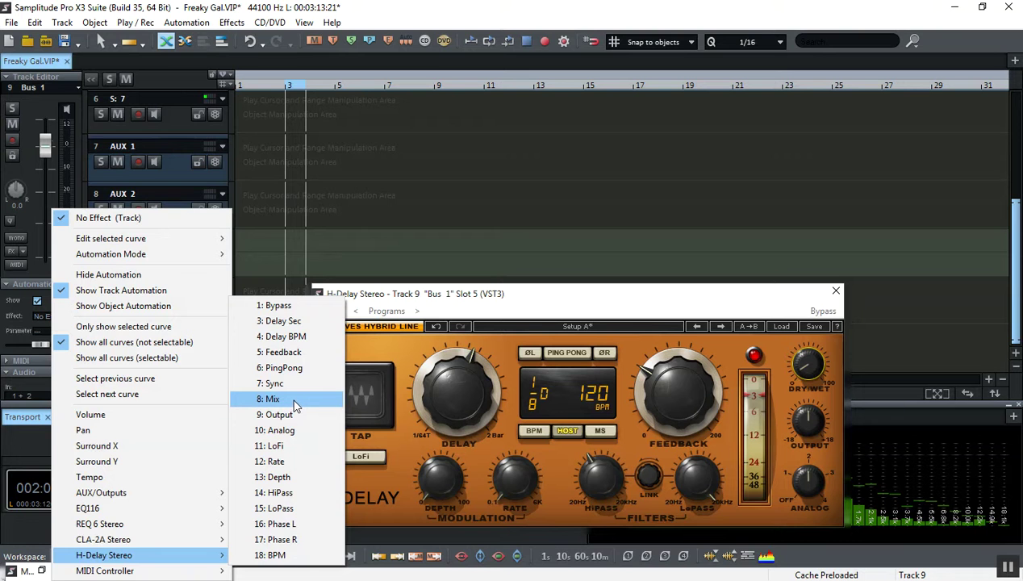
left_click(292, 396)
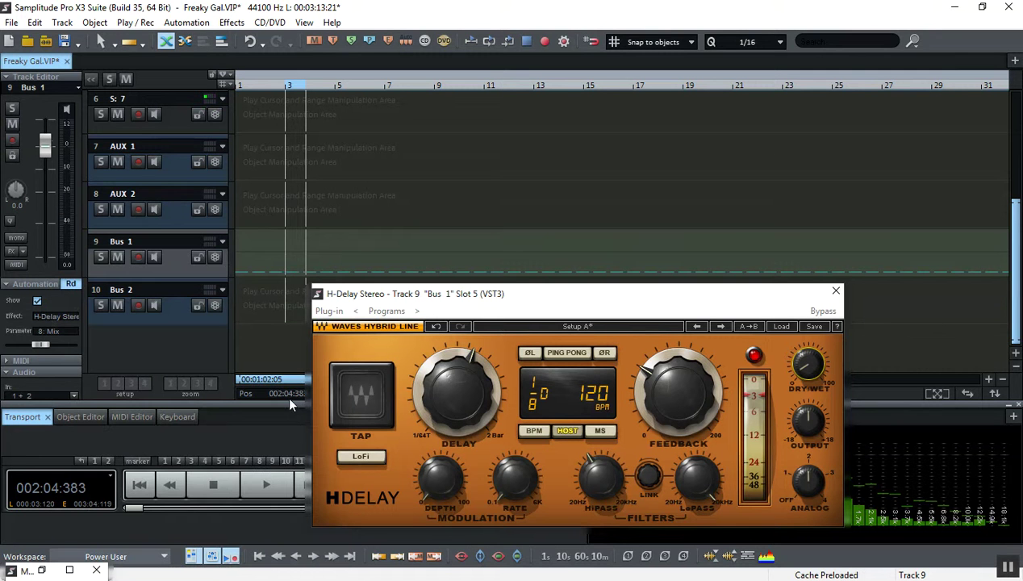
Add automation points to Bus 1's Mix curve around bar 3, with a start point at 003:01:035 and a peak of about 44%.
left_click(262, 484)
left_click_drag(364, 295, 440, 309)
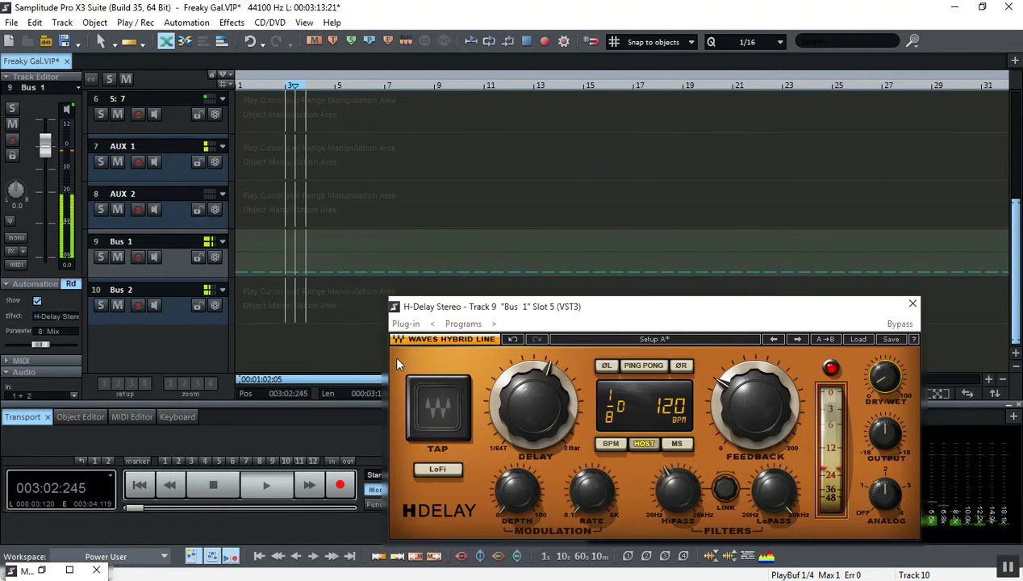
left_click_drag(872, 305, 891, 86)
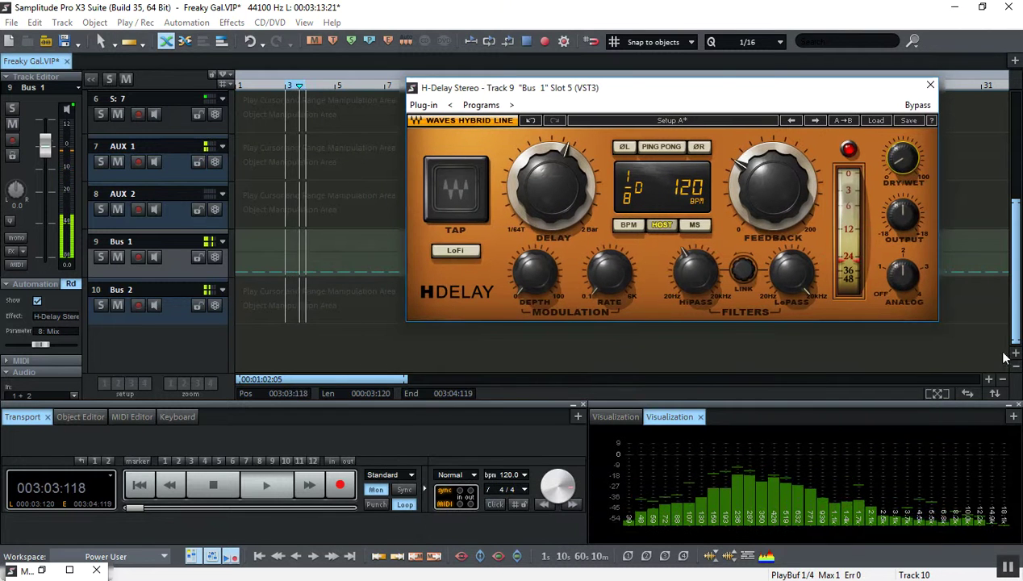
left_click_drag(407, 379, 318, 371)
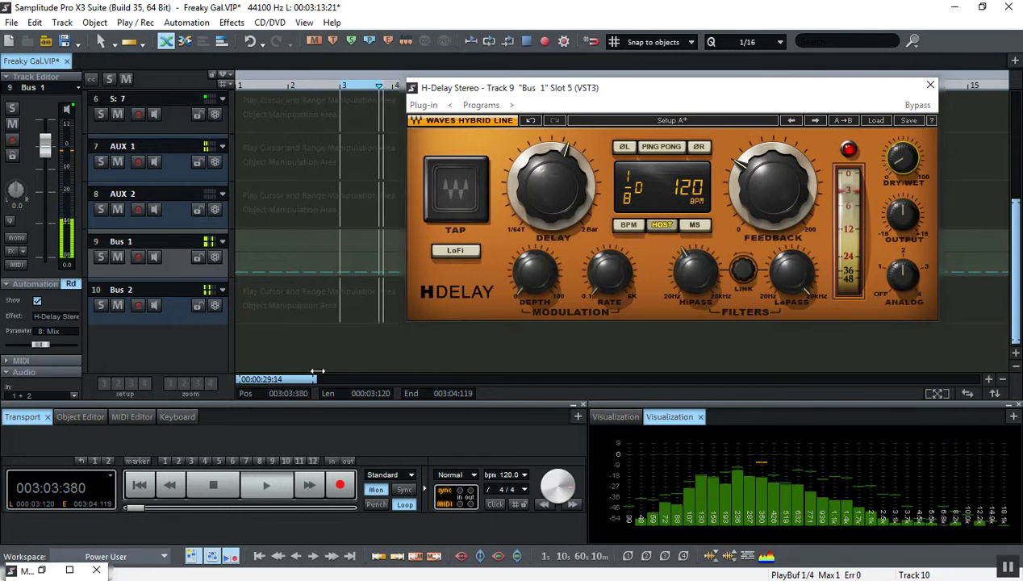
left_click_drag(506, 92, 591, 121)
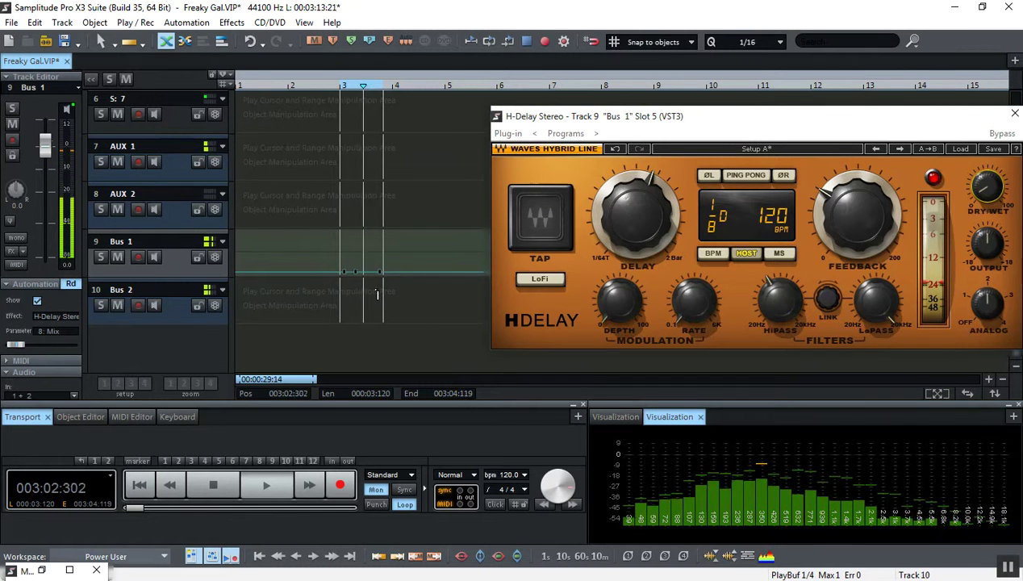
mouse_move(355, 272)
left_mouse_down()
mouse_move(360, 255)
mouse_move(341, 271)
left_mouse_up()
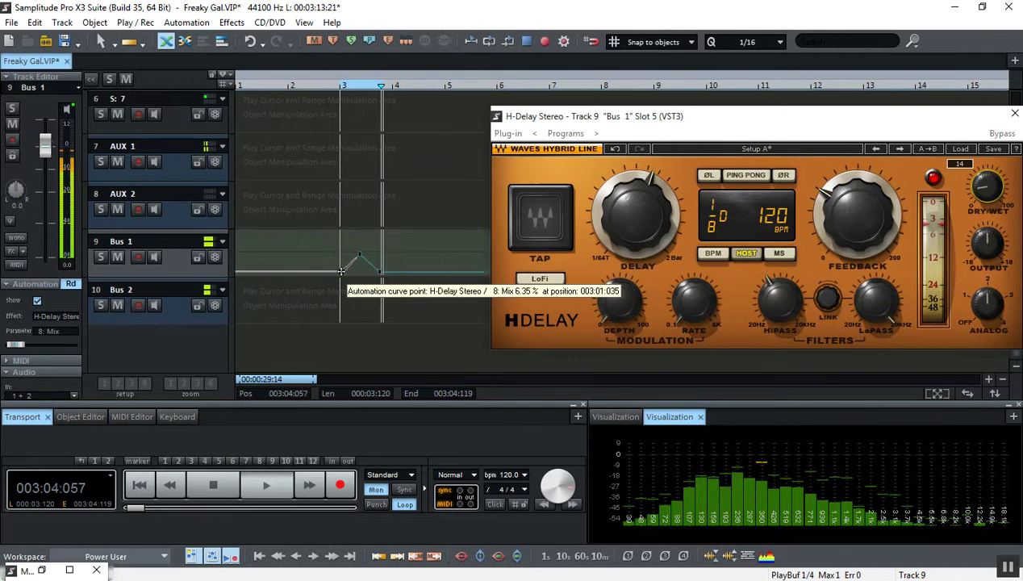
Try removing the end point of Bus 1's Mix automation peak, and undo the last two curve edits.
double_click(377, 271)
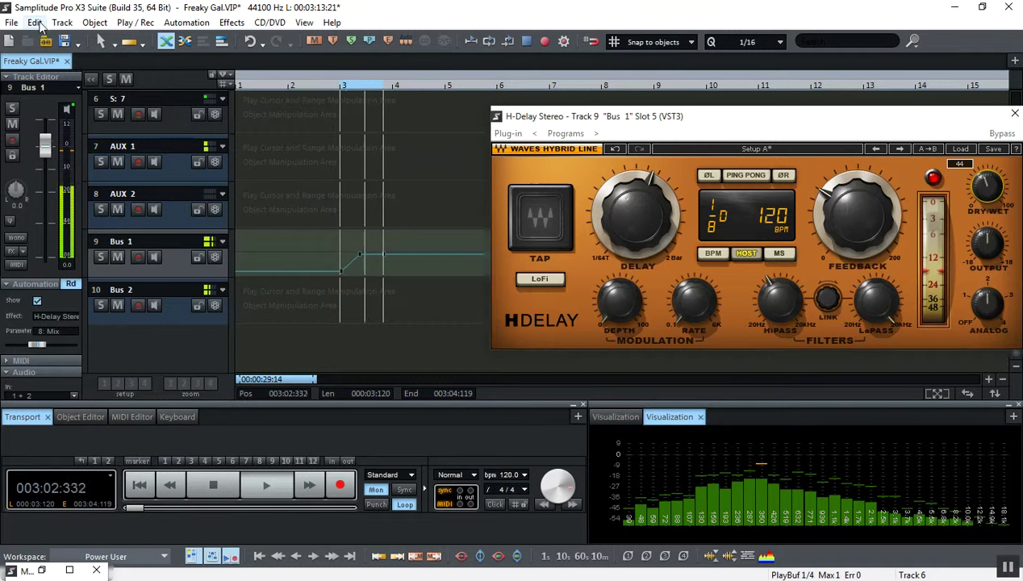
left_click(39, 24)
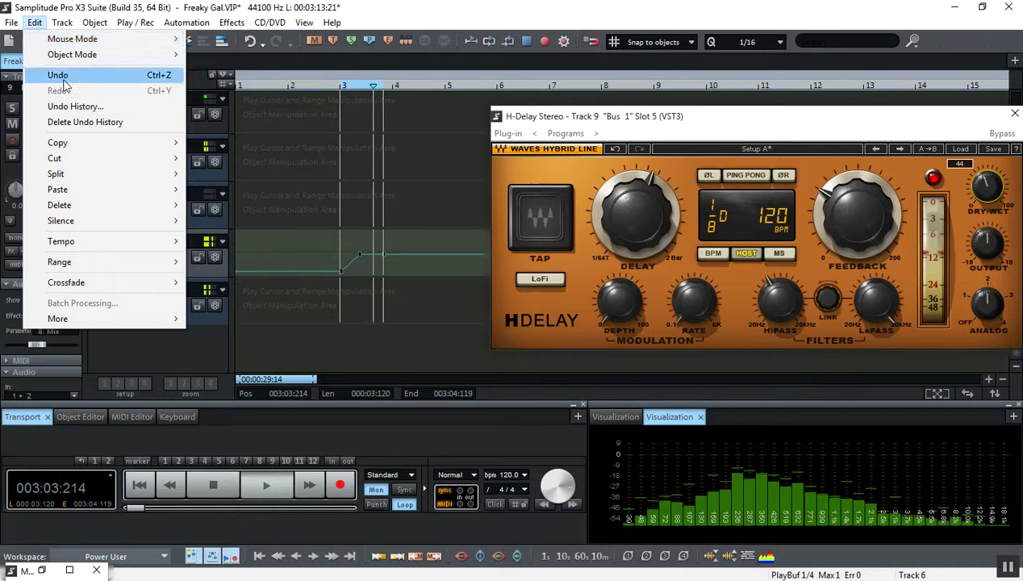
left_click(64, 79)
left_click(35, 23)
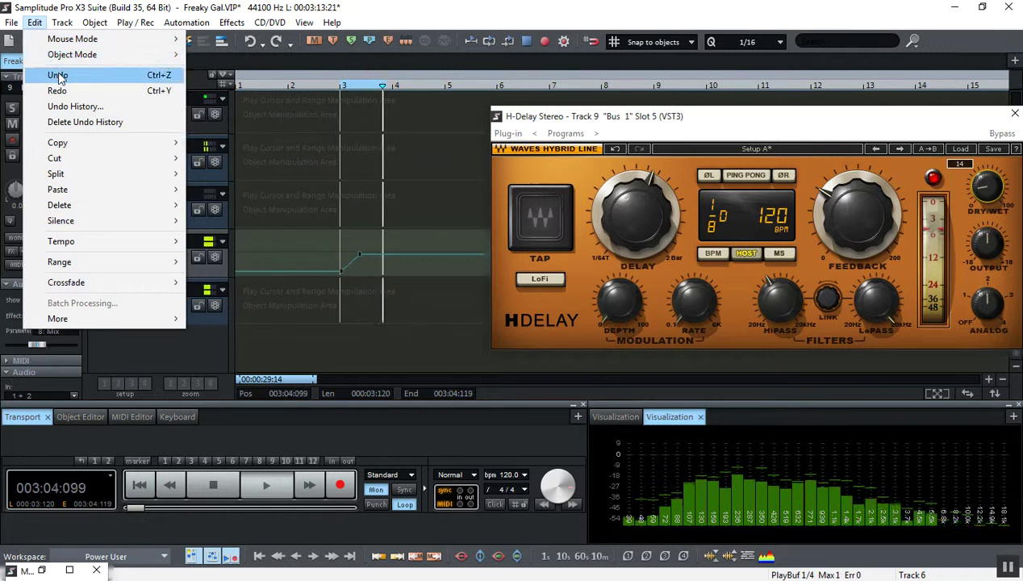
left_click(58, 74)
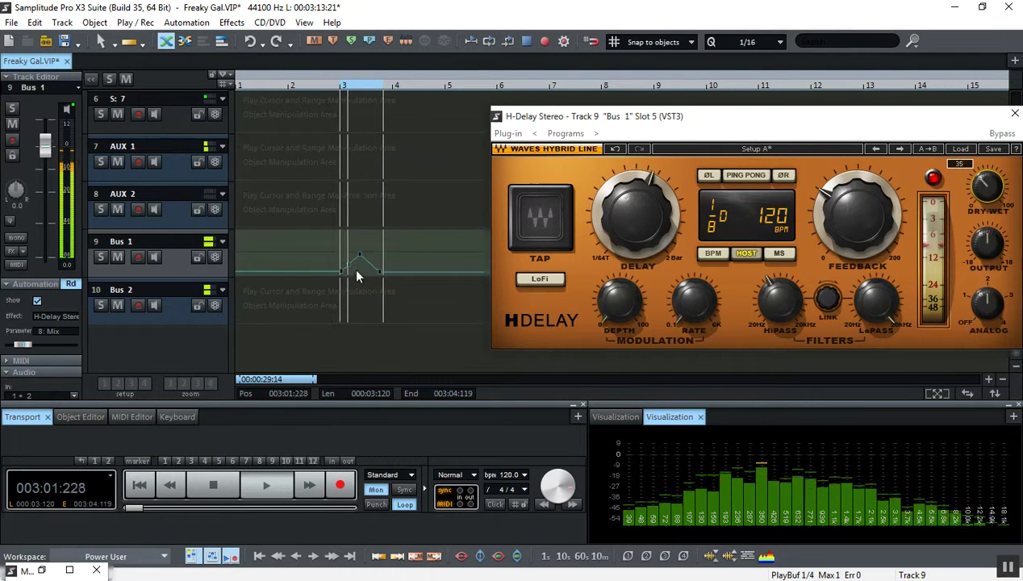
Reshape Bus 1's Mix automation peak into a plateau of about 21% around bar 3, and play from the start with looping off.
left_click_drag(361, 255, 368, 265)
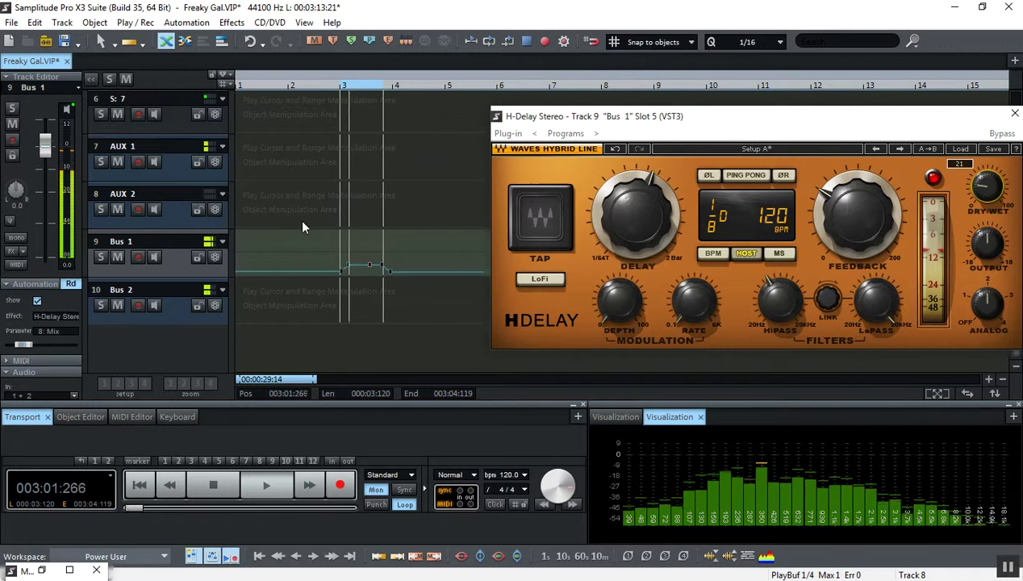
left_click(140, 485)
left_click(405, 505)
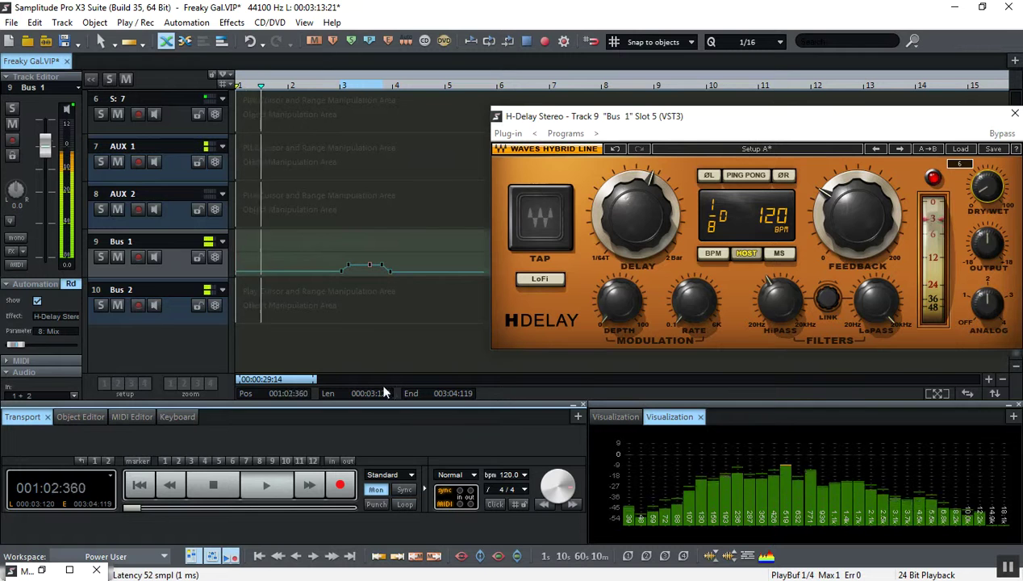
Close the H-Delay window and play from shortly before bar 3 twice to audition Bus 1's delay throw.
left_click(1016, 113)
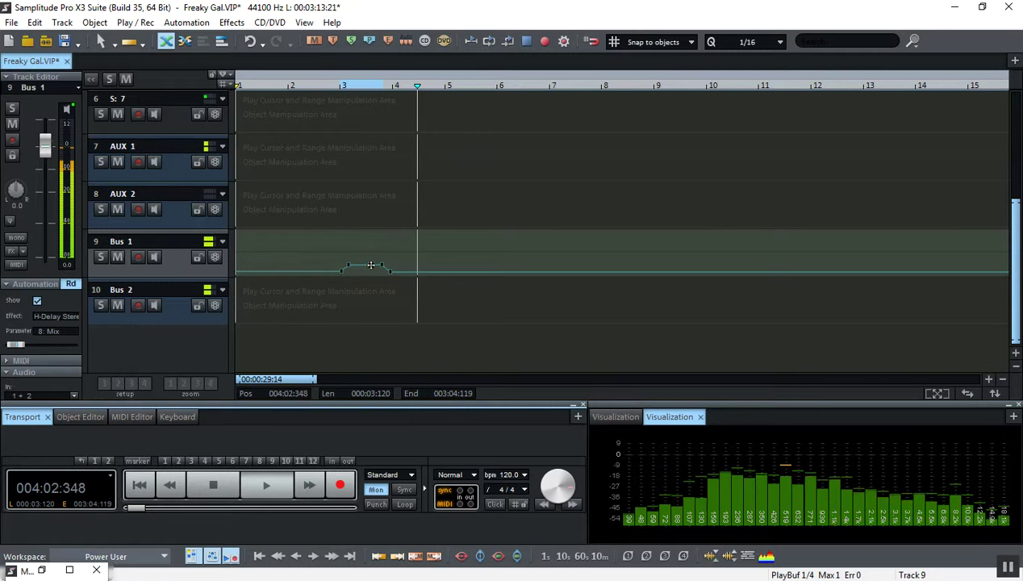
left_click(324, 240)
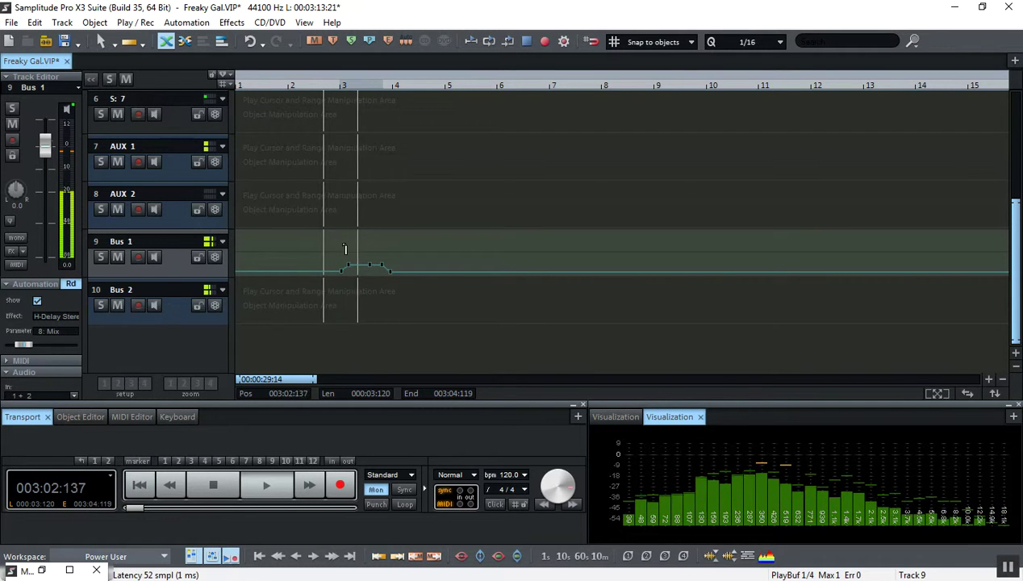
left_click(313, 242)
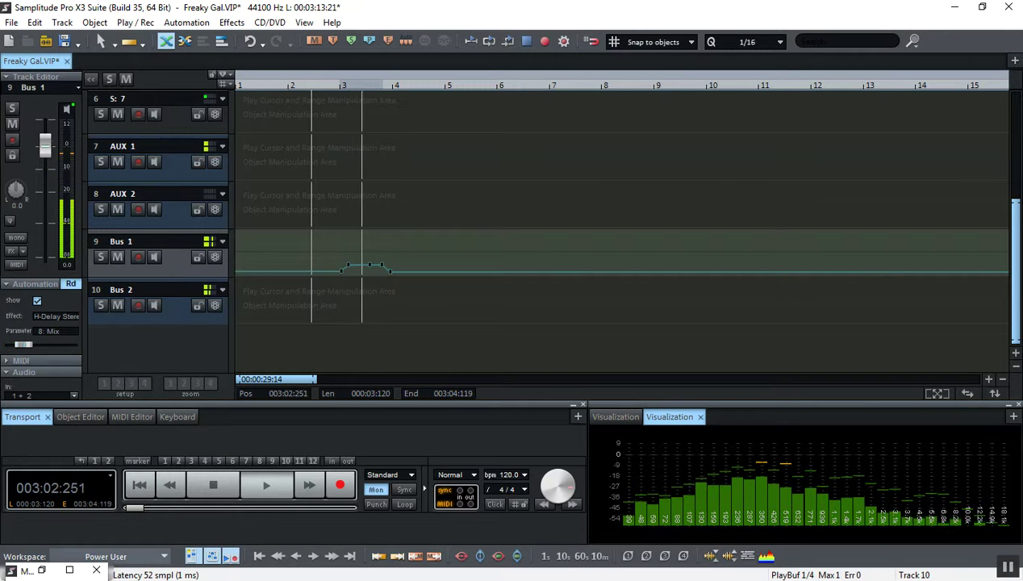
Reopen Bus 1's H-Delay from the expanded mixer to check its Dry/Wet knob during playback, and put both windows away.
left_click(43, 571)
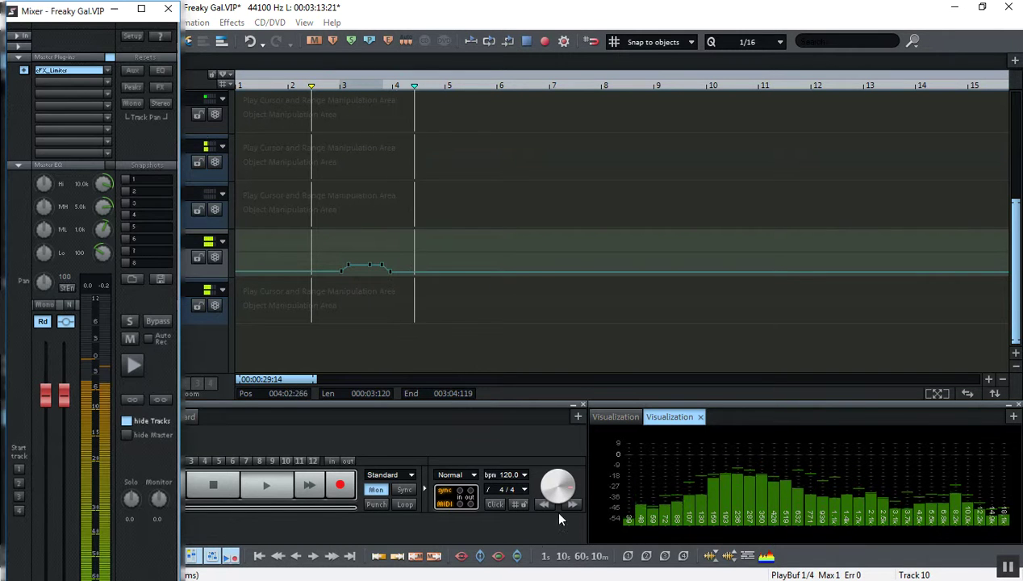
left_click(142, 11)
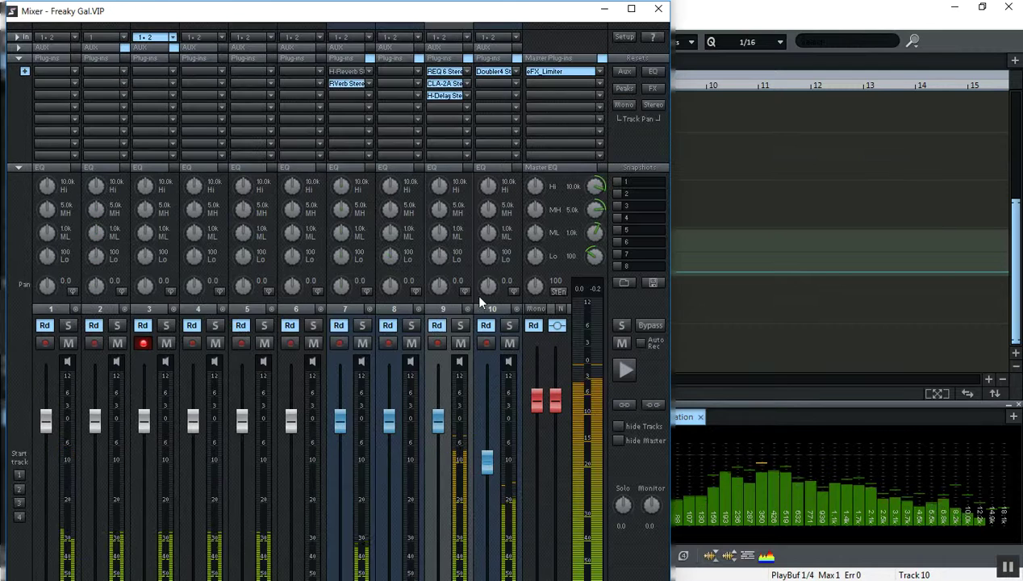
left_click(446, 95)
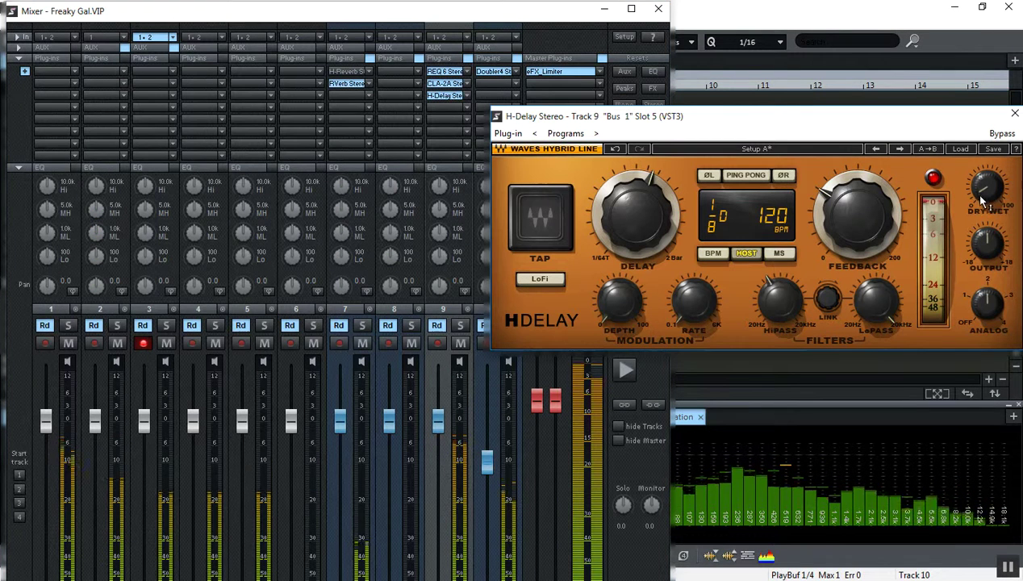
left_click_drag(987, 187, 987, 187)
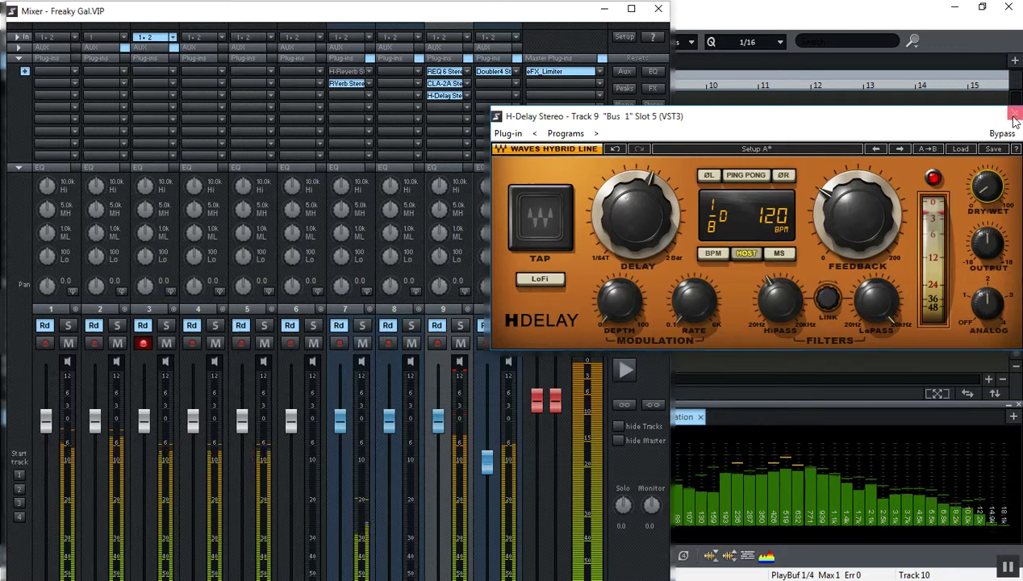
left_click(1015, 115)
left_click(604, 12)
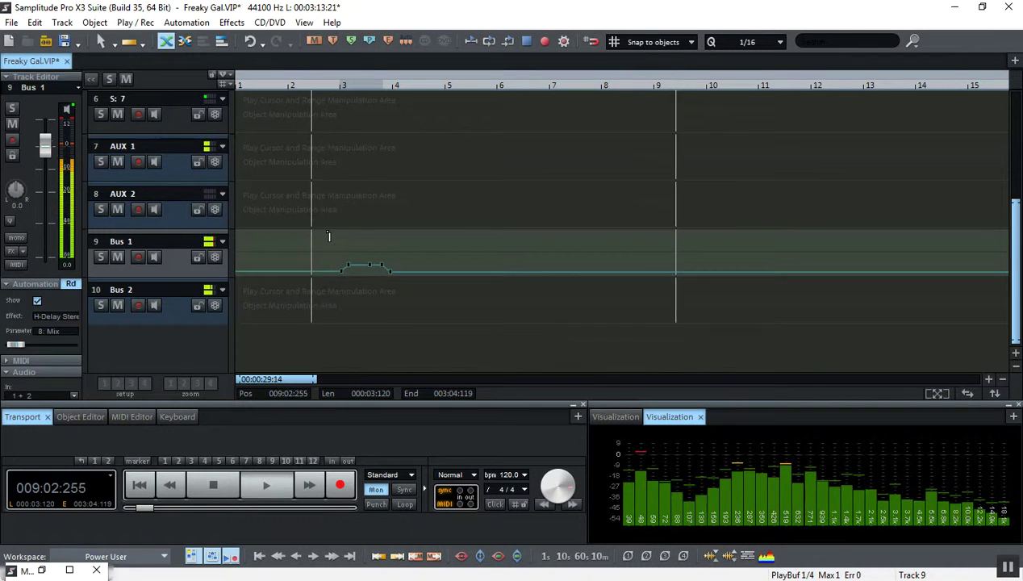